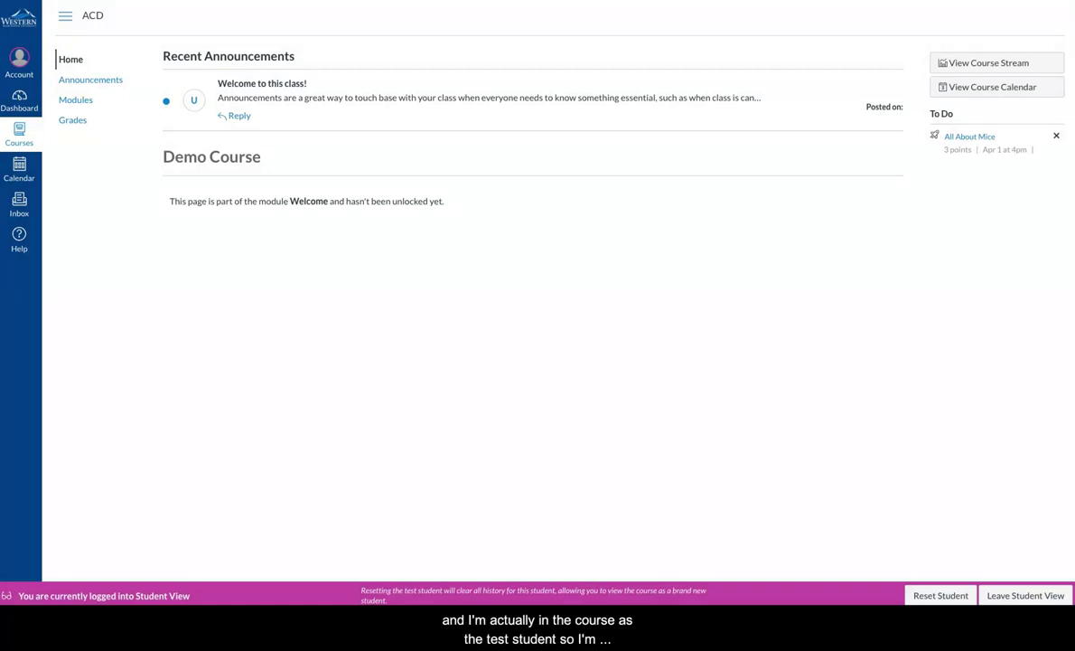
Step: Take the Choose Your Destiny quiz from the Branching module as the test student, submitting The Scary Cave as the answer
click(76, 99)
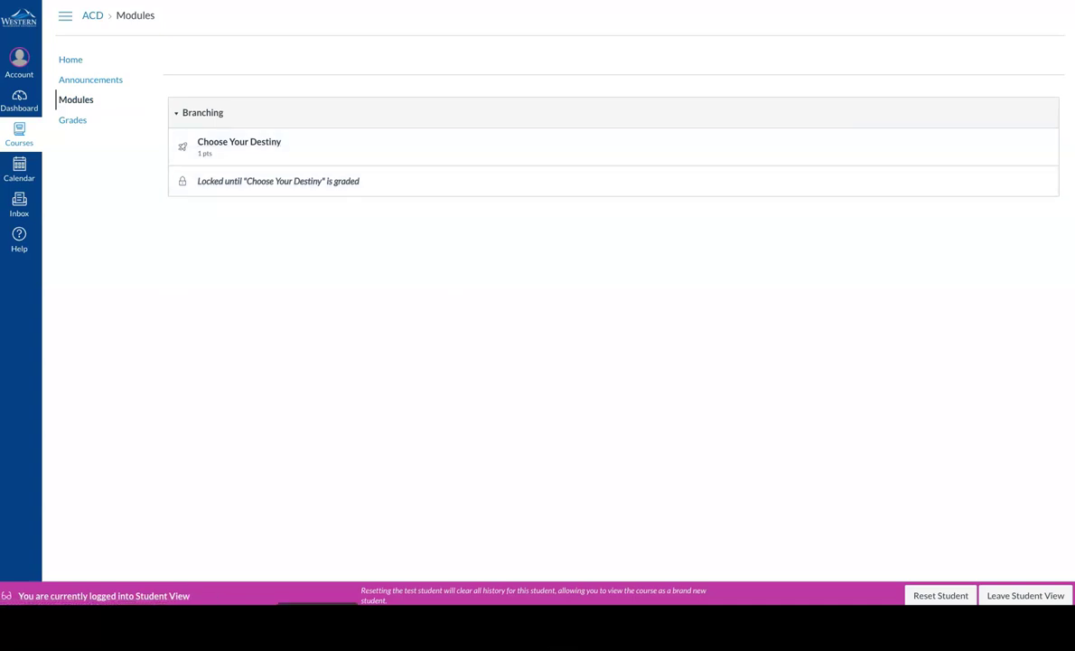
click(238, 142)
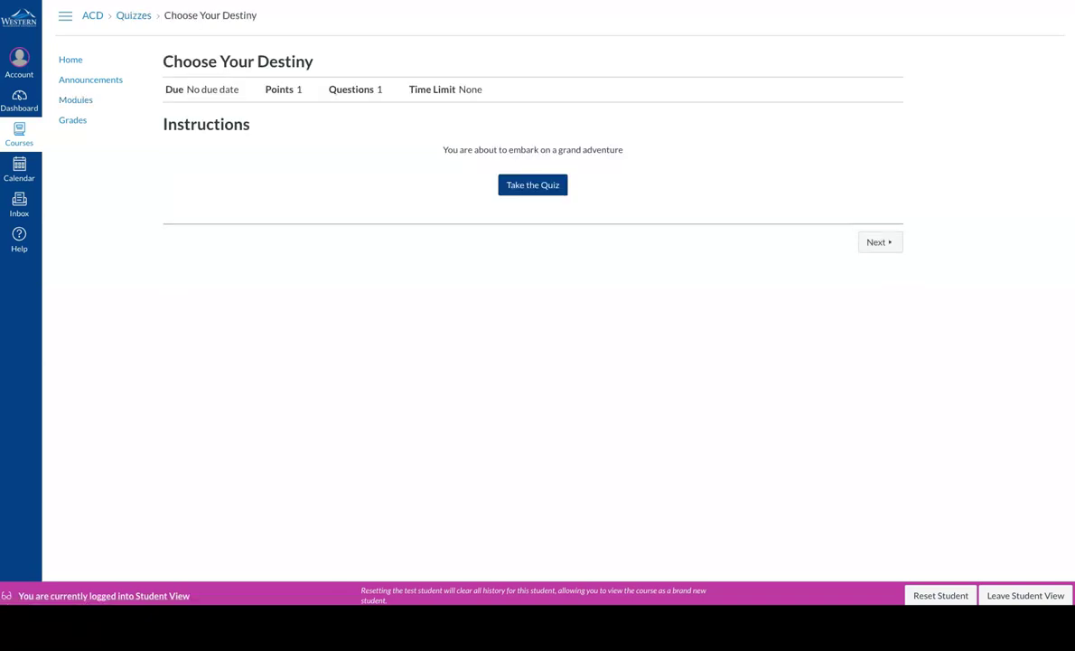
click(533, 185)
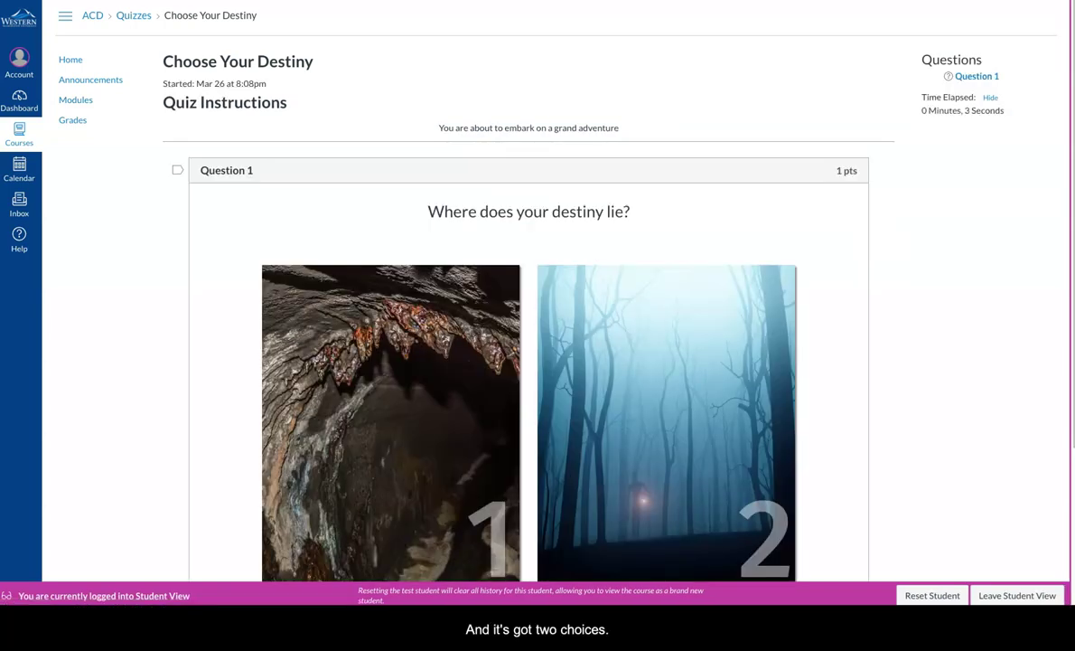
scroll(528, 307, down, 3)
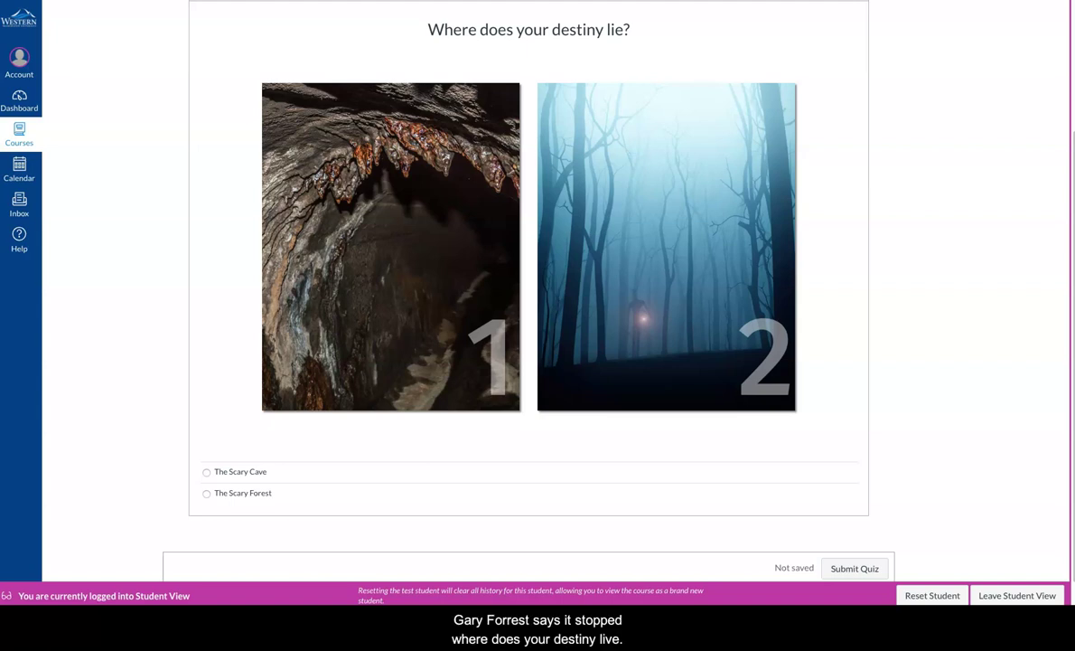
scroll(528, 307, up, 1)
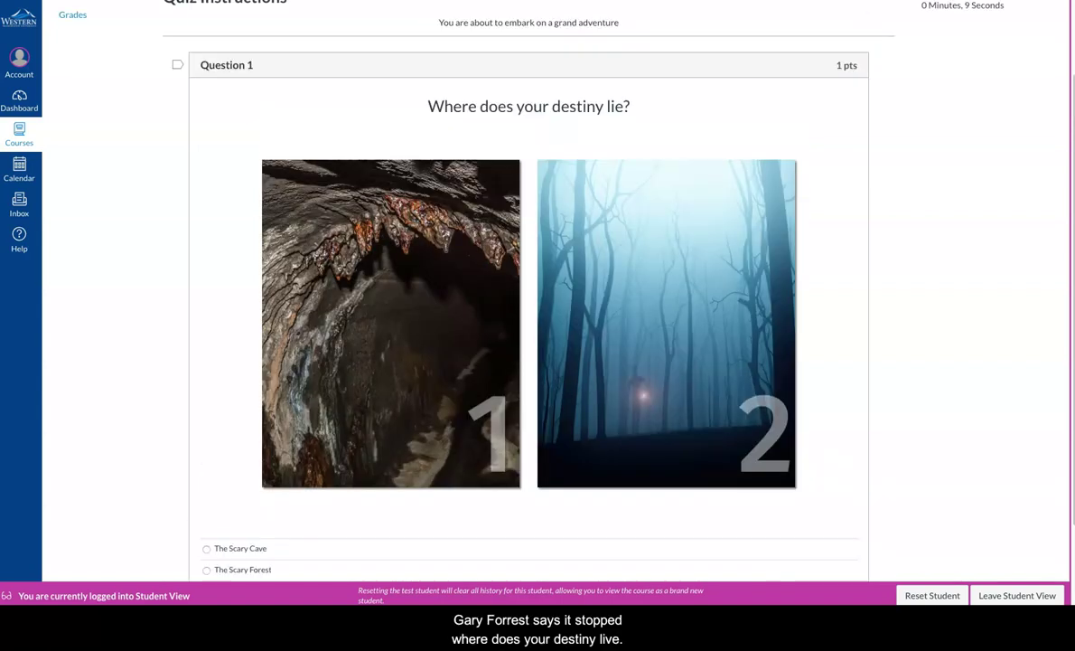
scroll(528, 307, down, 1)
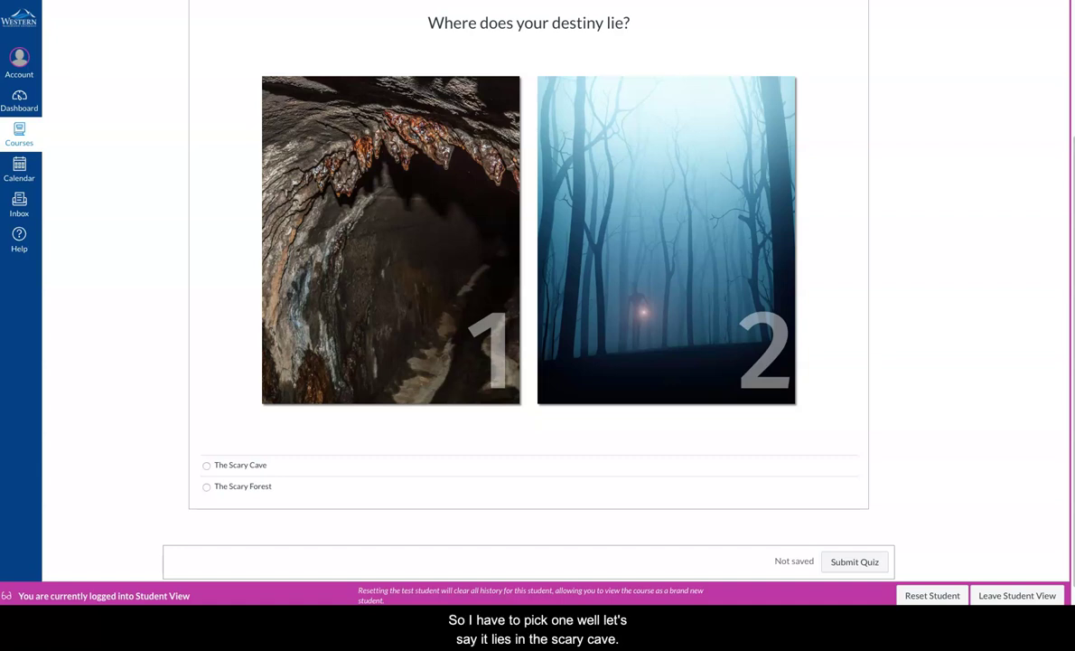
click(206, 464)
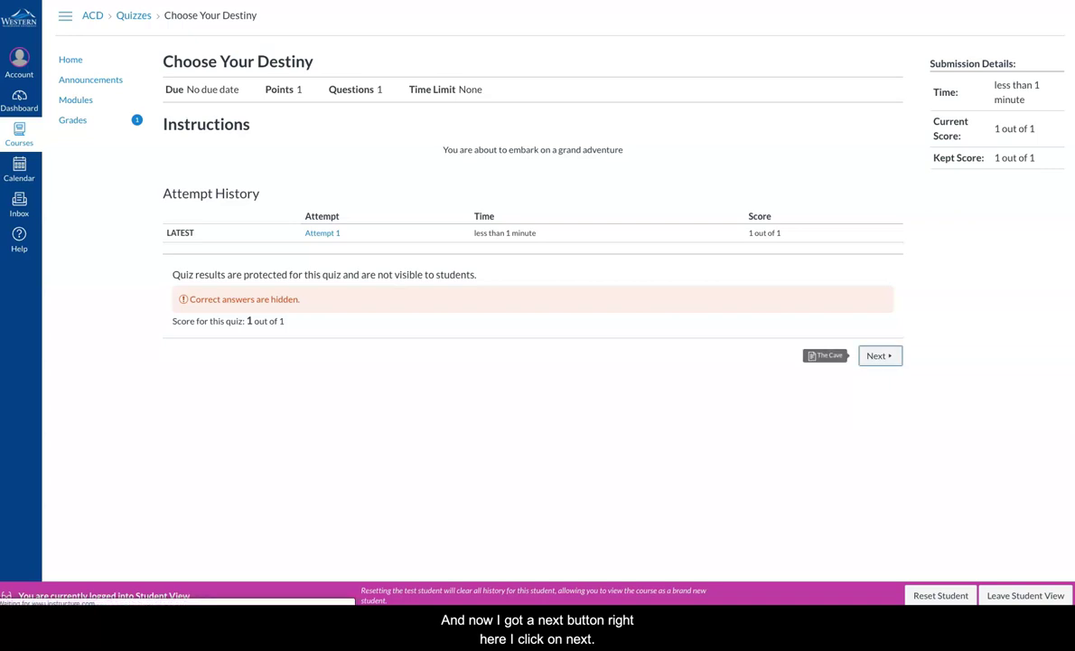
Step: Check the content that follows the quiz and the module list, and reset the test student
click(879, 355)
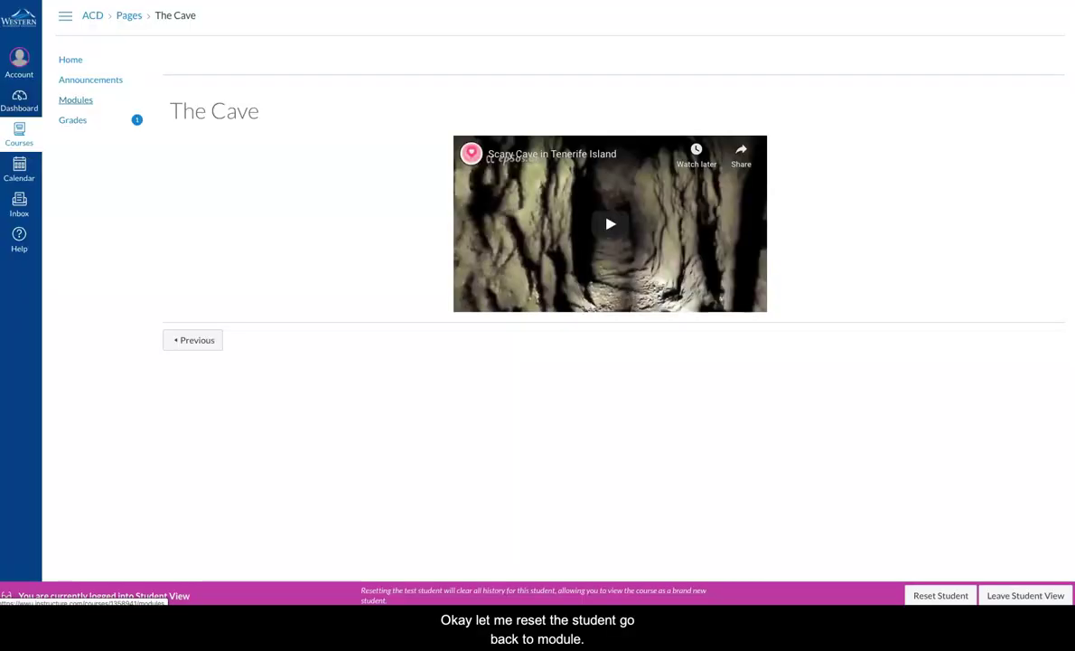
click(76, 99)
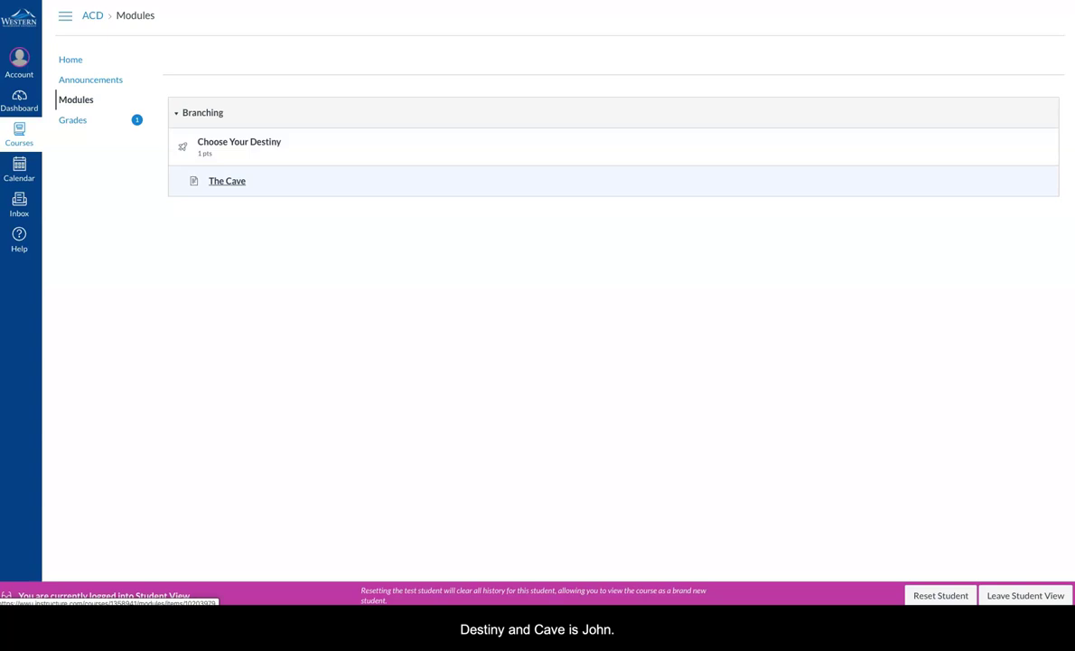
click(941, 594)
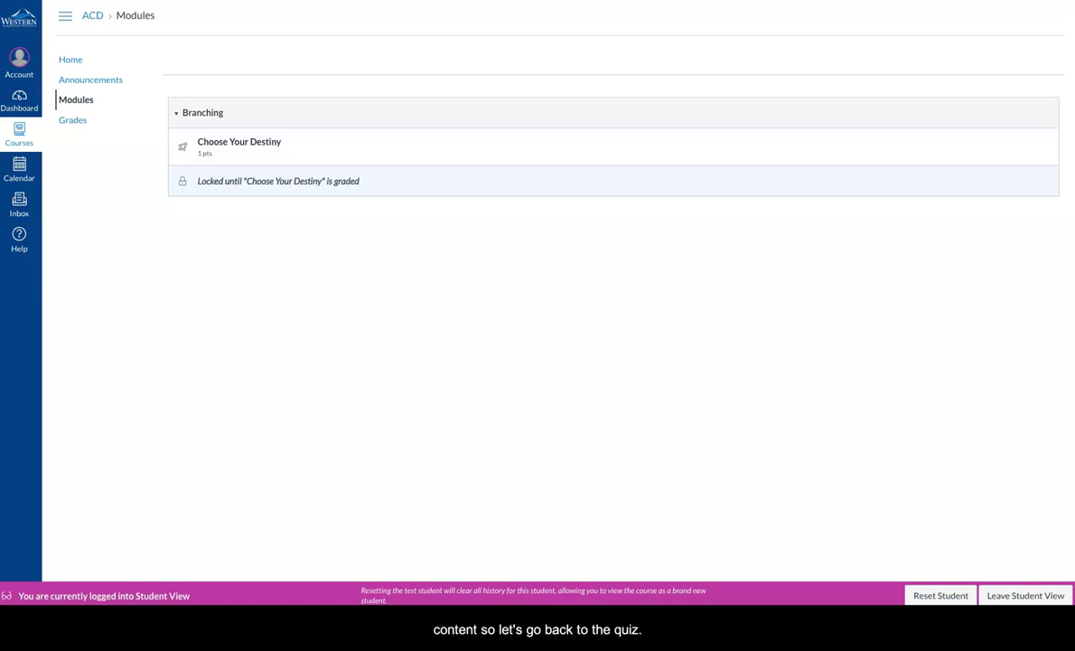
Step: Retake the Choose Your Destiny quiz as the reset test student and submit The Scary Forest as the answer
click(240, 141)
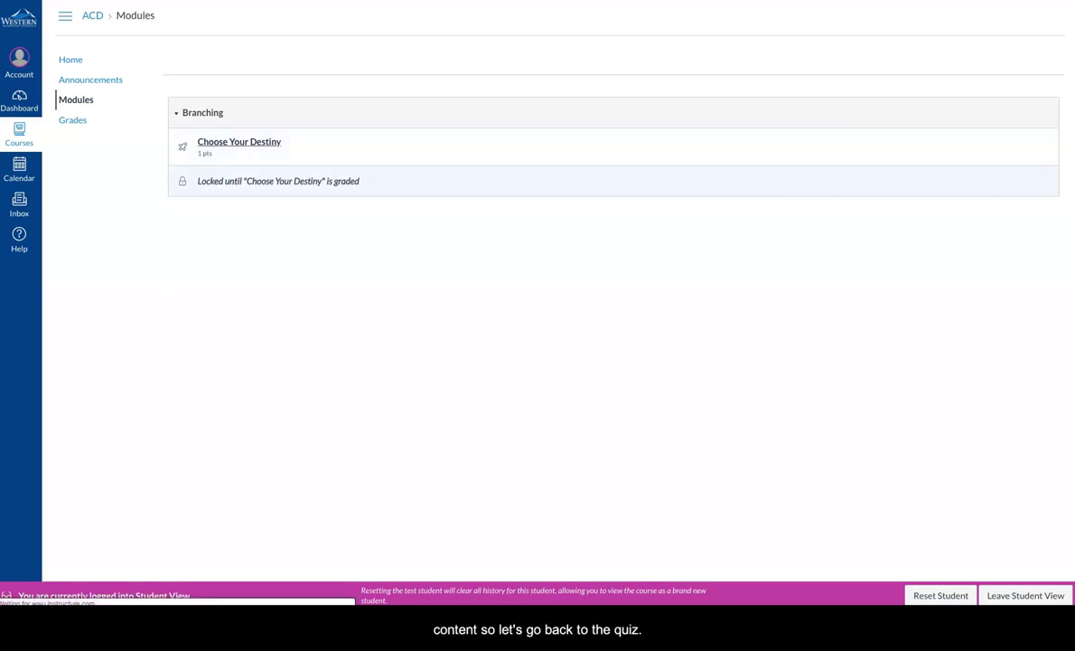
click(533, 185)
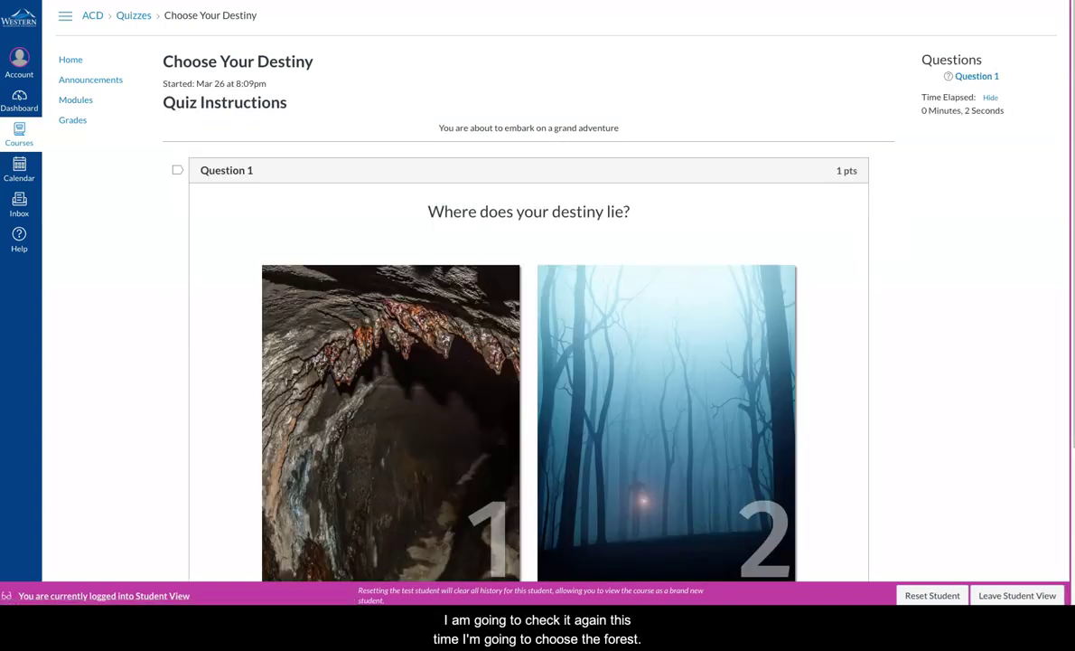
scroll(533, 271, down, 3)
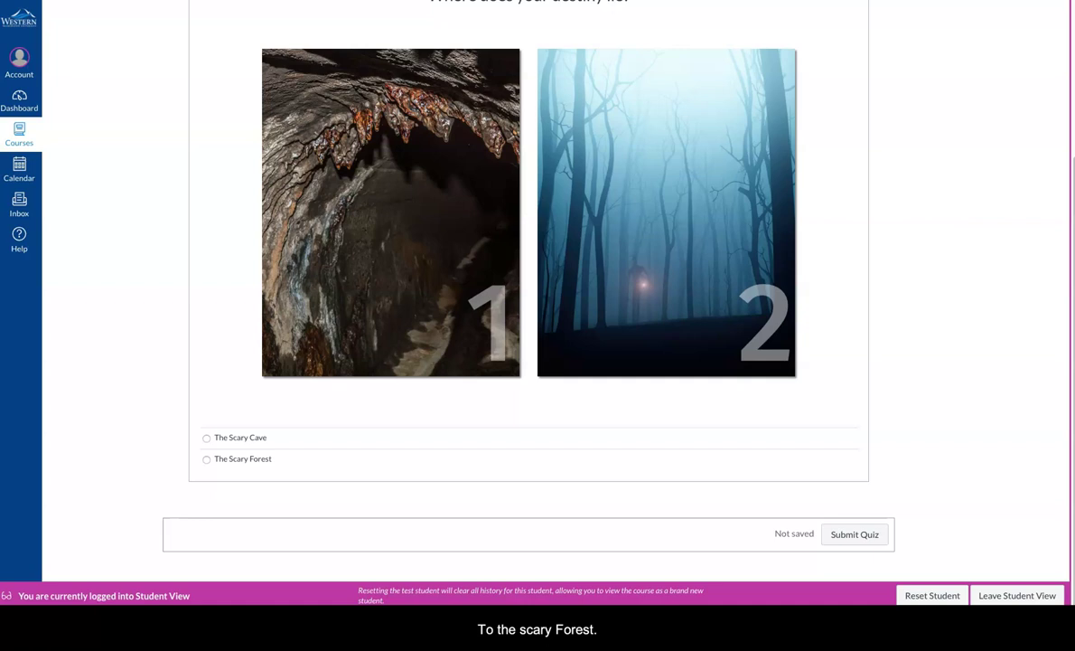
click(206, 459)
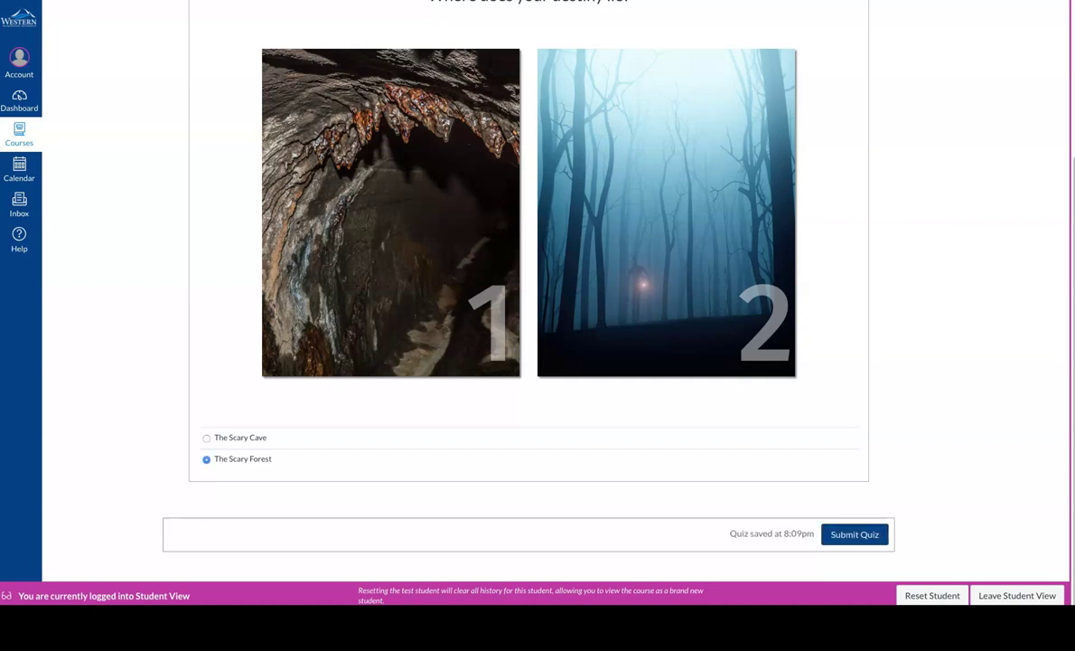
click(854, 534)
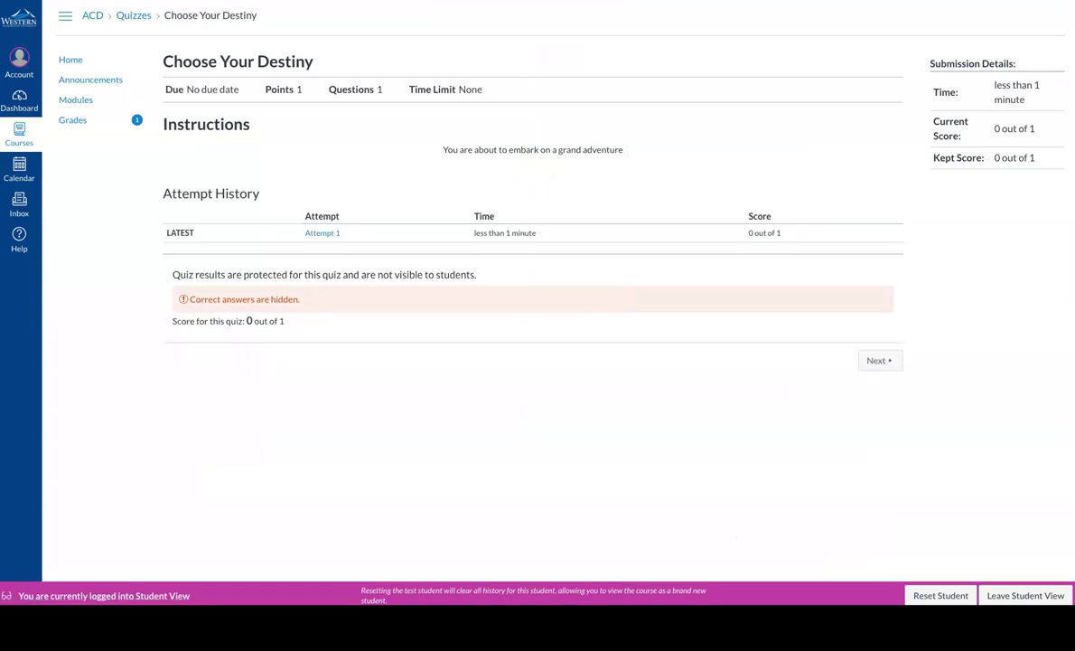
Step: Check the content that follows the forest answer and the module list, and leave Student View
click(879, 355)
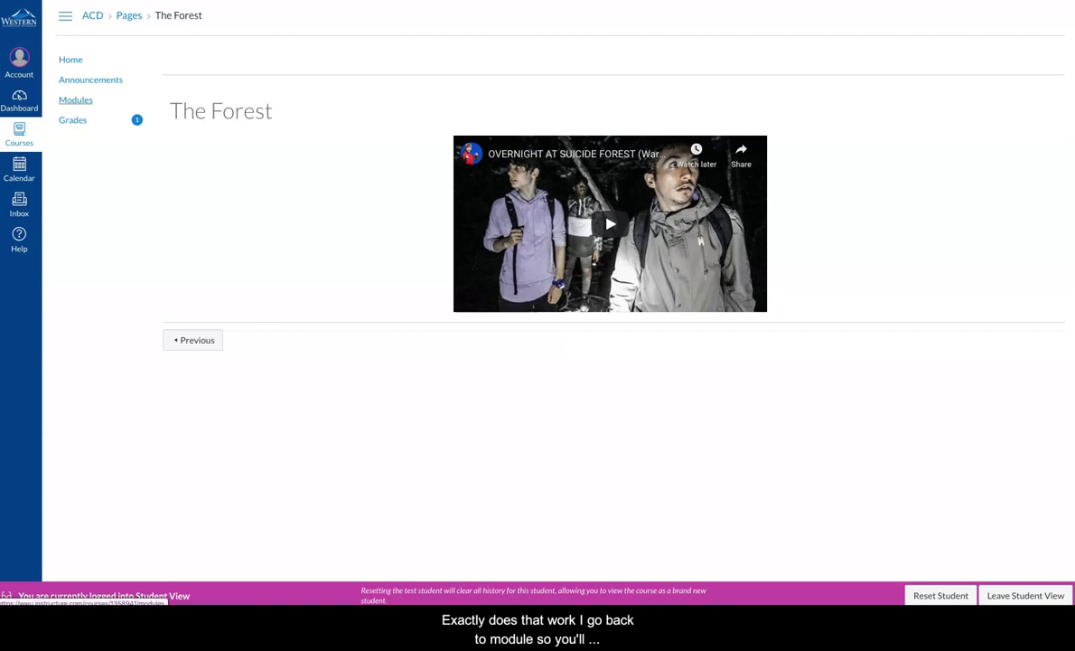
click(75, 99)
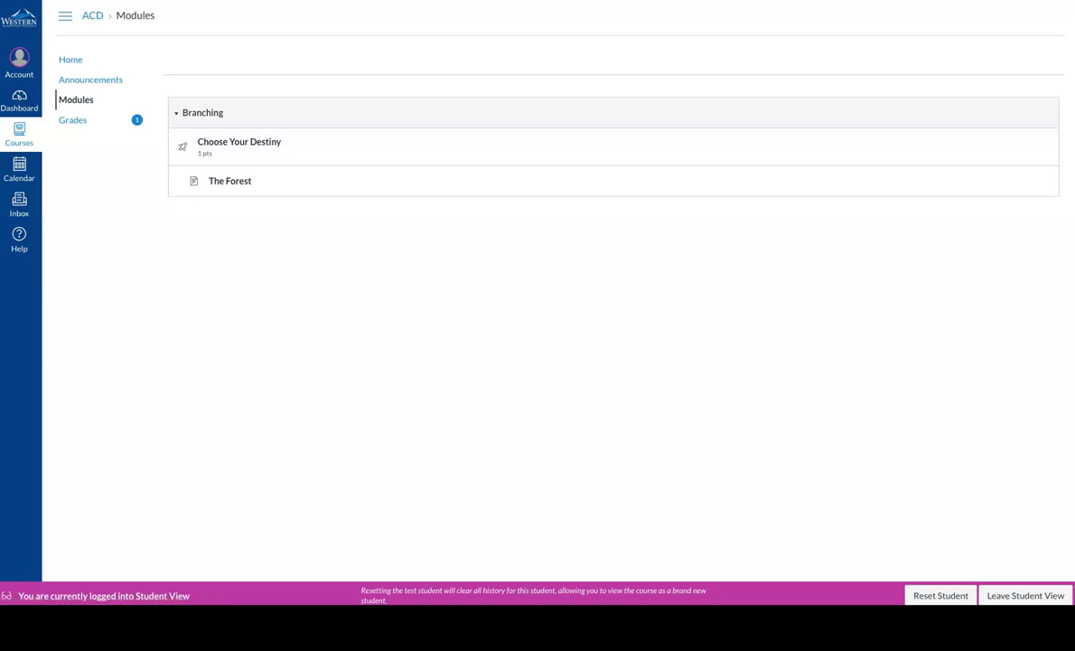
click(1026, 595)
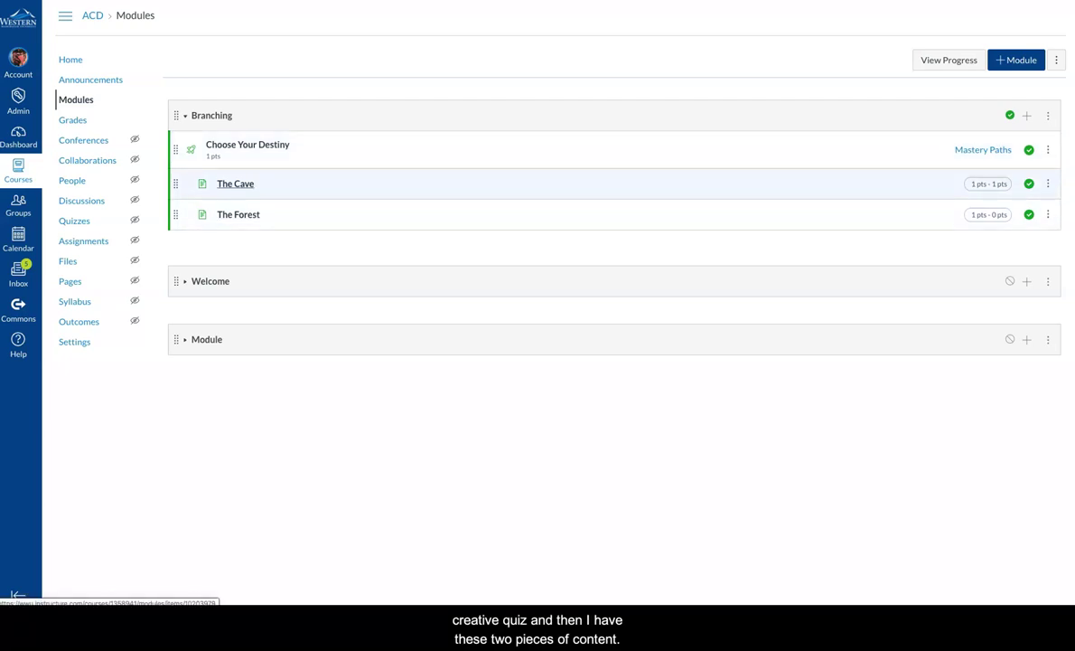
Step: Review the content of The Cave and The Forest pages in the Branching module as the instructor
click(235, 183)
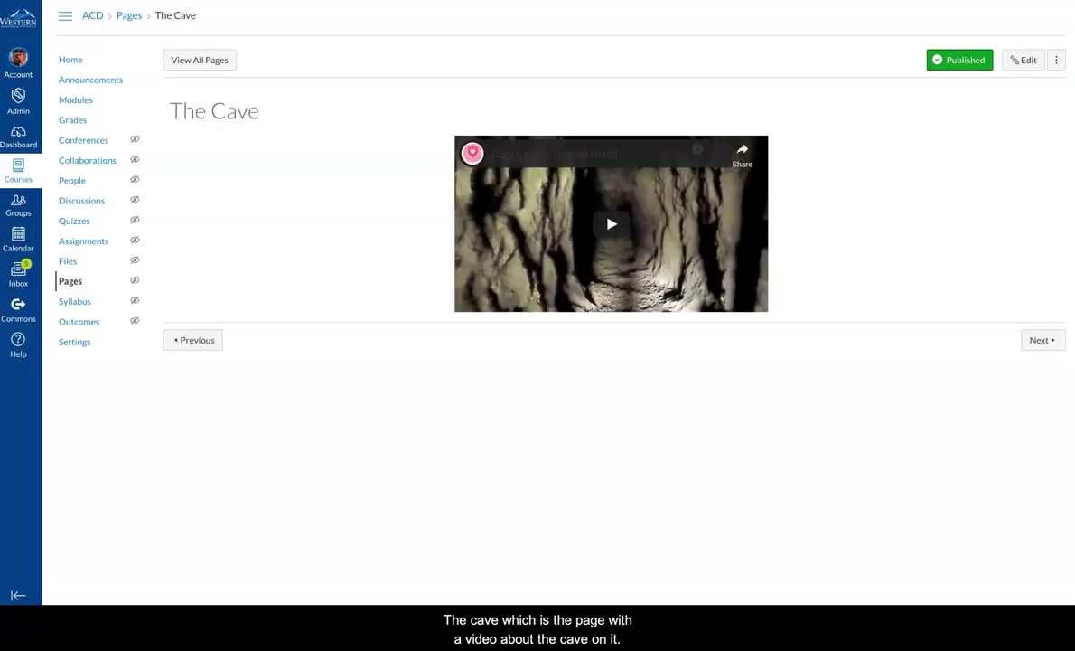
key(alt+Left)
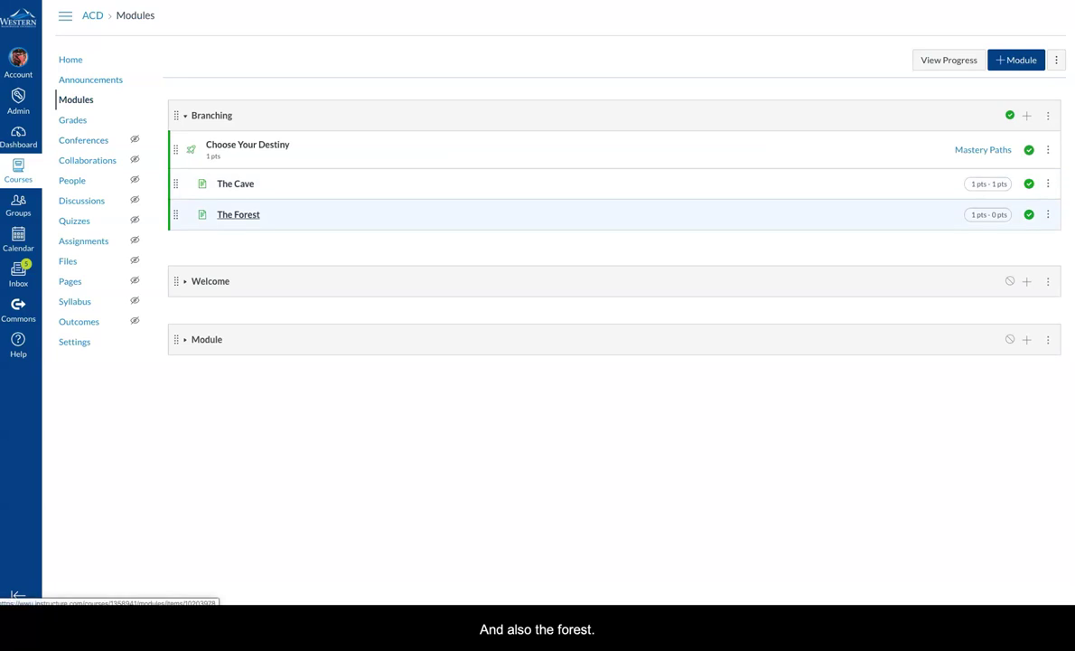
click(238, 214)
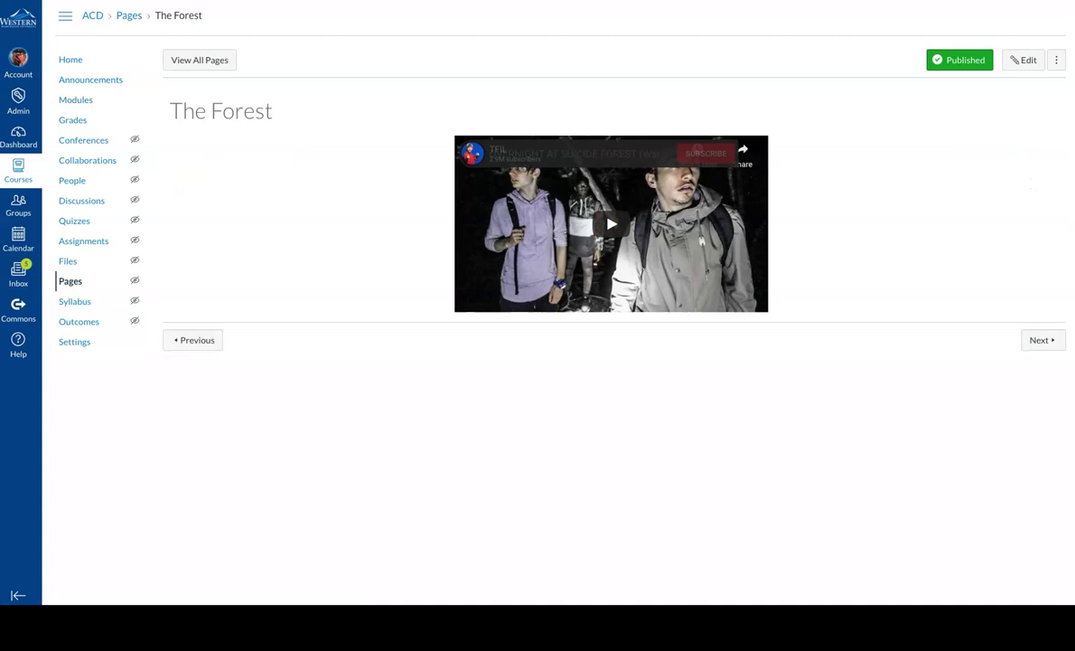
key(alt+Left)
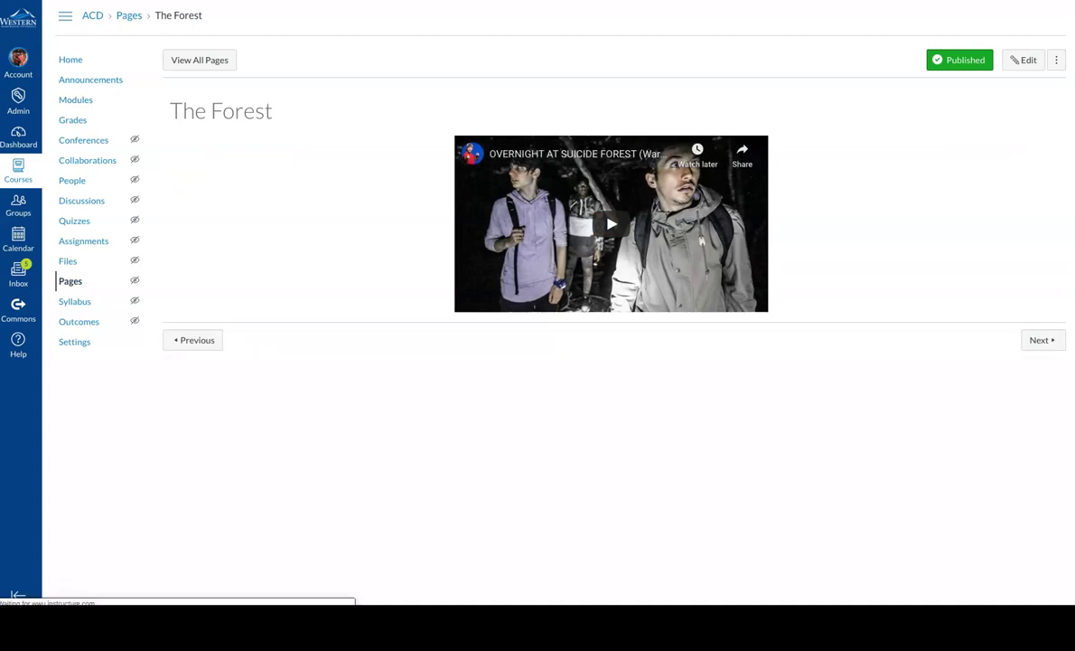
Step: Open the Choose Your Destiny quiz for editing and examine its list of questions
click(248, 145)
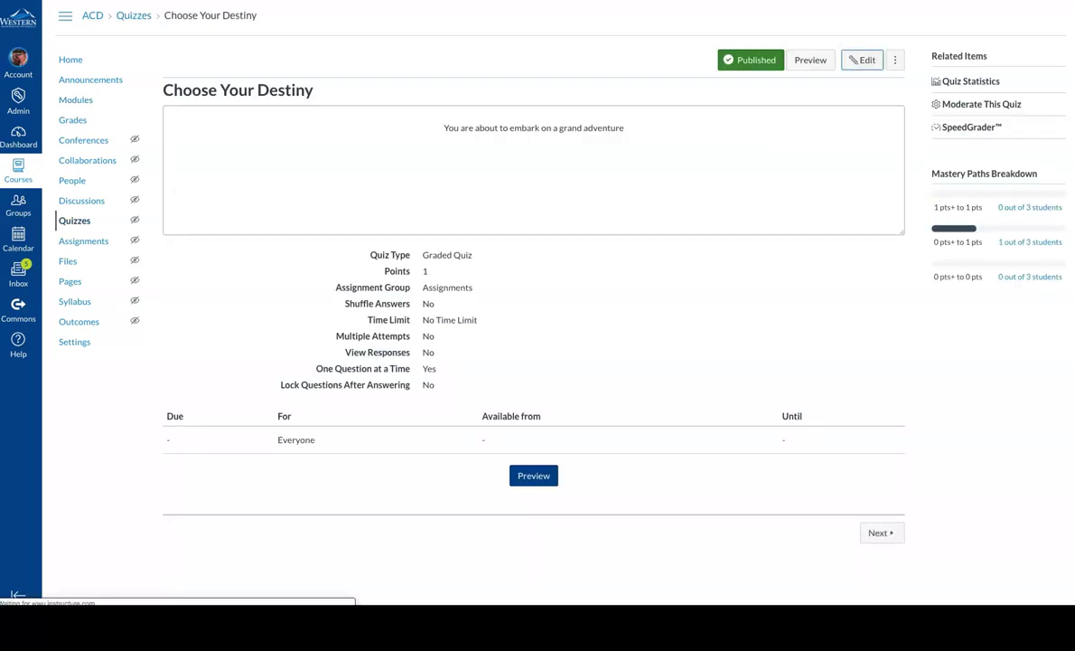
click(862, 60)
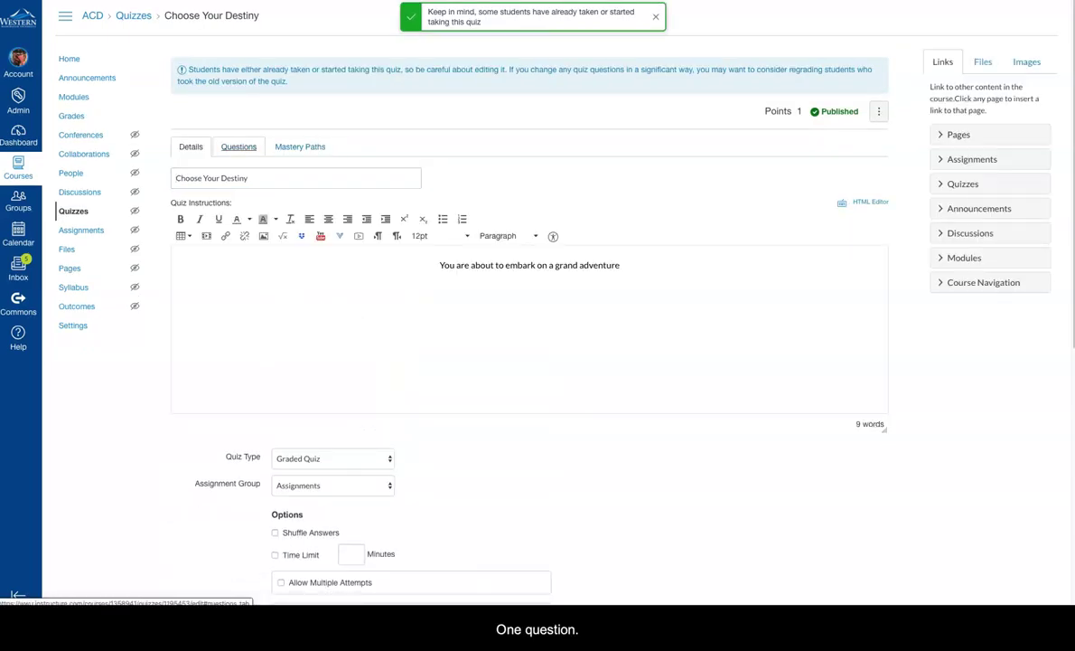
click(239, 146)
scroll(528, 316, down, 3)
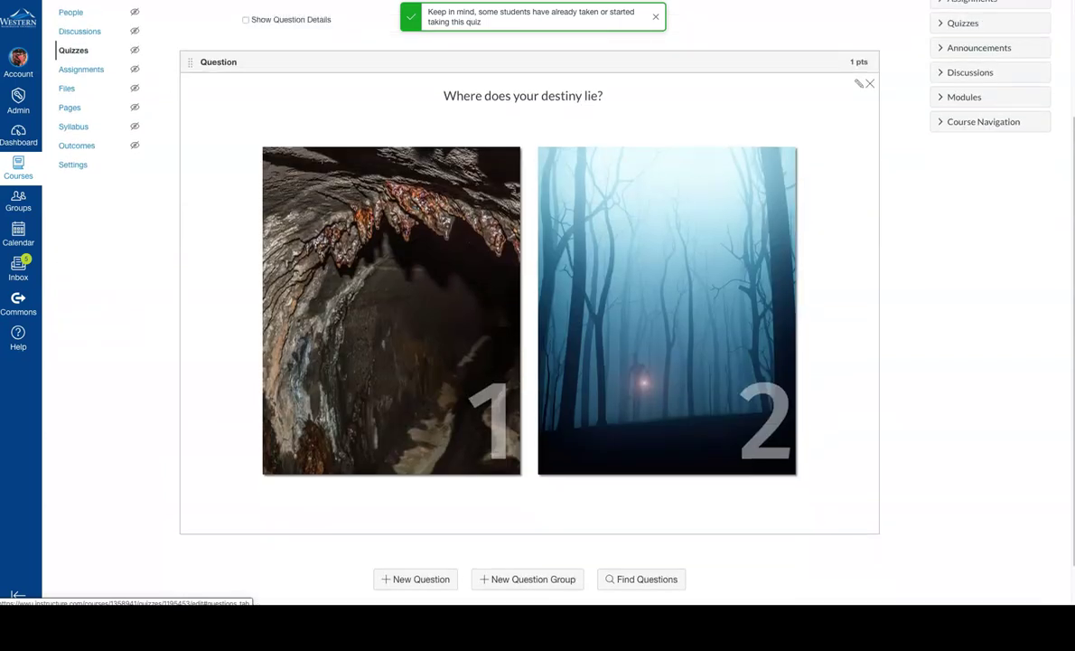
scroll(529, 316, down, 1)
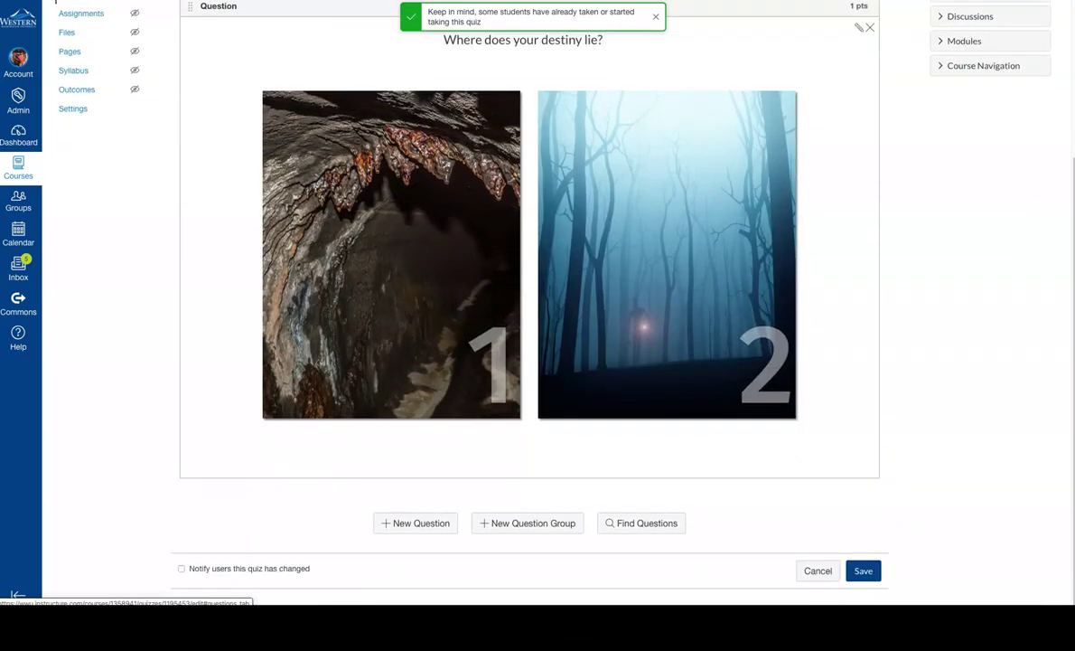
scroll(528, 317, up, 2)
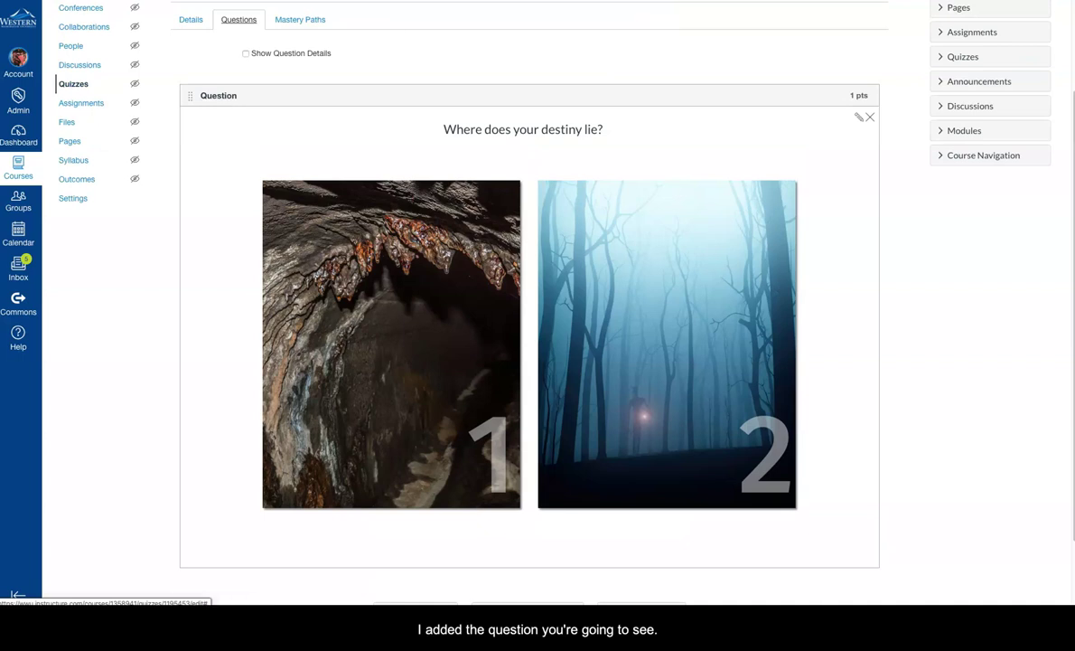
Step: Open the destiny question for editing and review its correct answer, possible answer and feedback comments
click(858, 114)
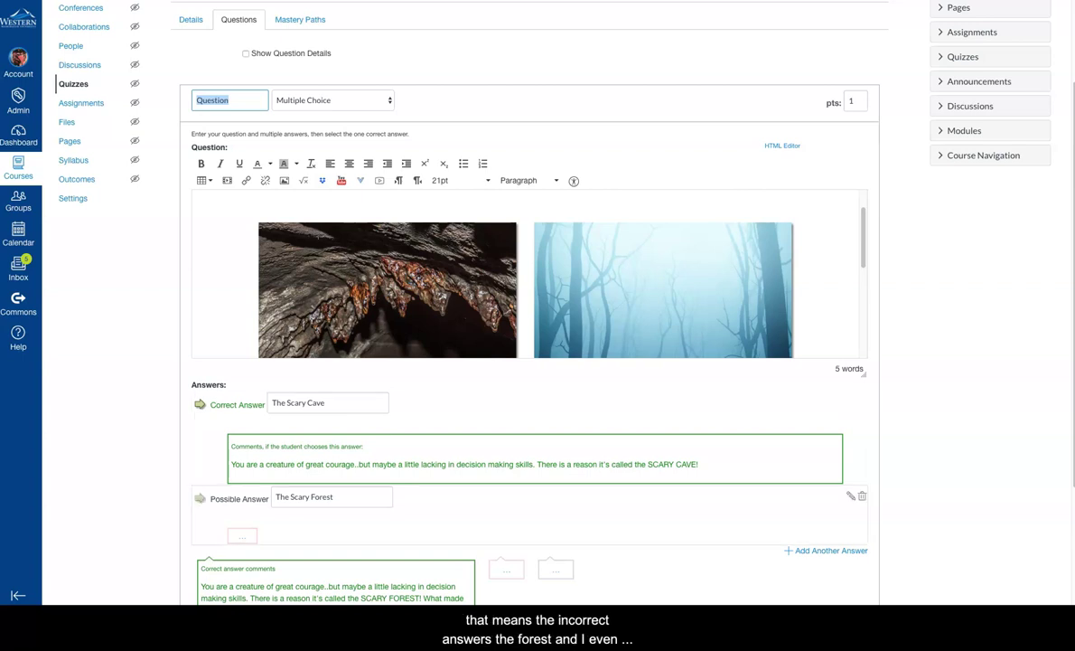
scroll(529, 316, down, 2)
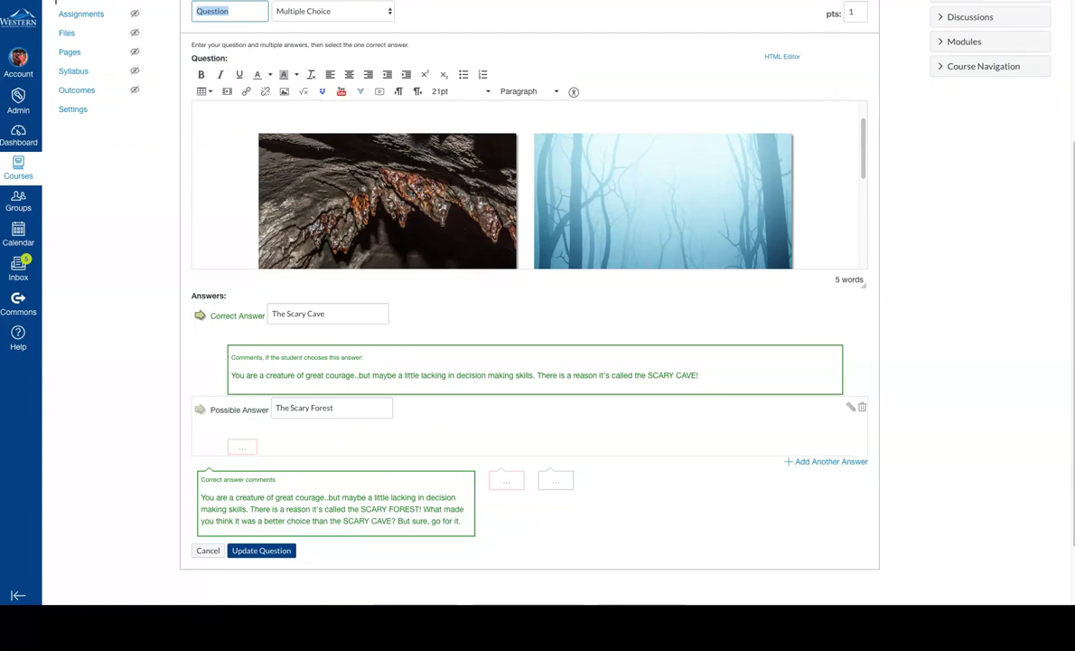
scroll(529, 317, up, 5)
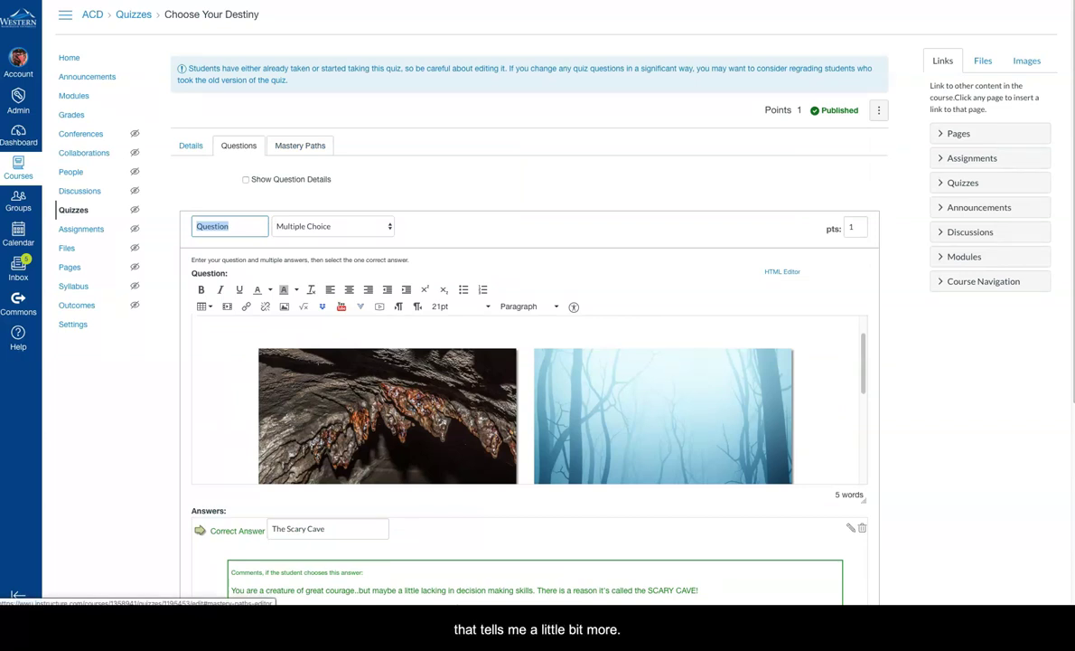
Step: Review the quiz's Mastery Paths score ranges and assigned pages, and open the course's Conferences
click(300, 144)
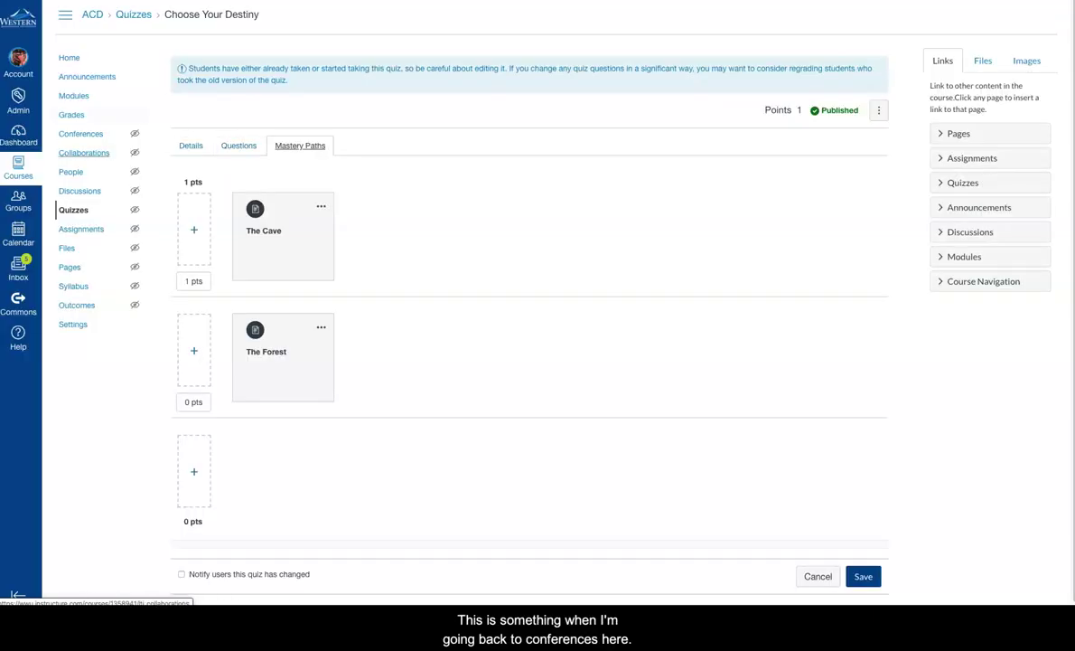
click(80, 133)
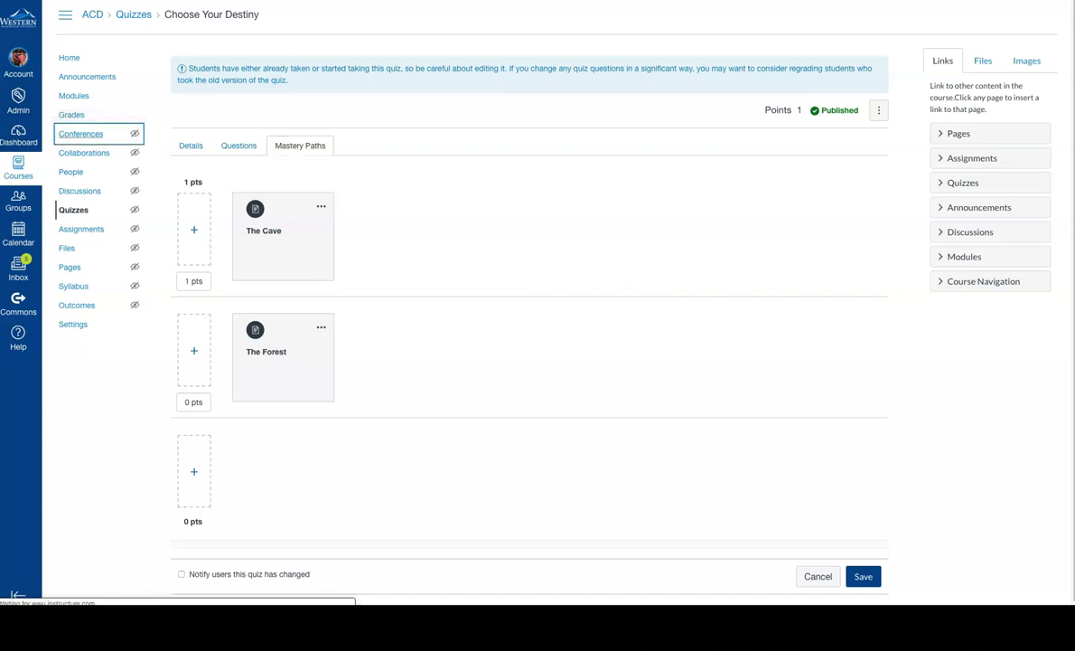